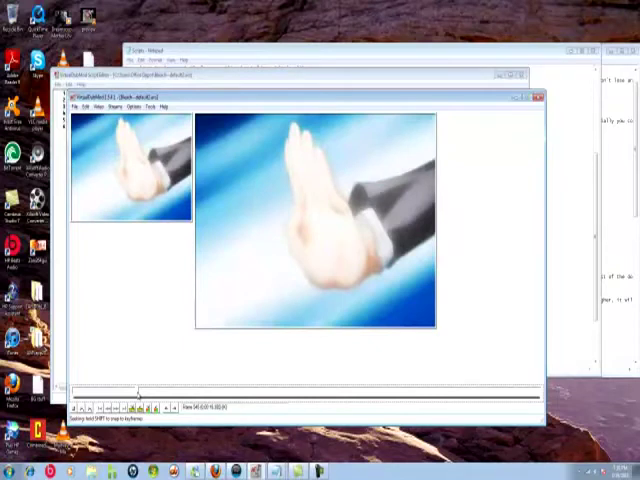
# Scrub the Bleach clip to an earlier frame, then bring the filter script notes forward.
pyautogui.moveTo(138, 392); pyautogui.dragTo(115, 402)
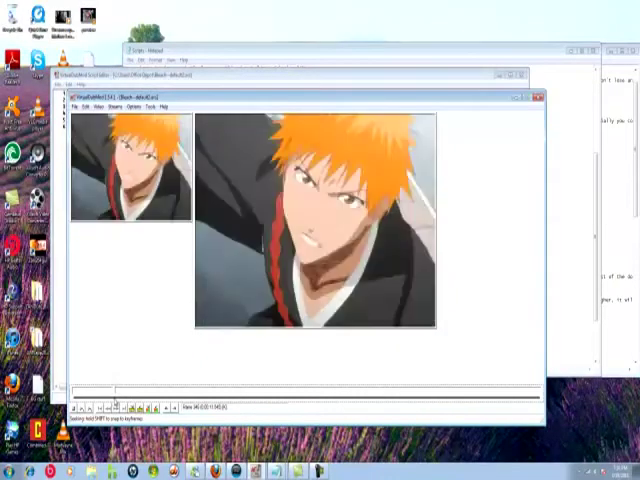
pyautogui.moveTo(115, 402); pyautogui.dragTo(122, 402)
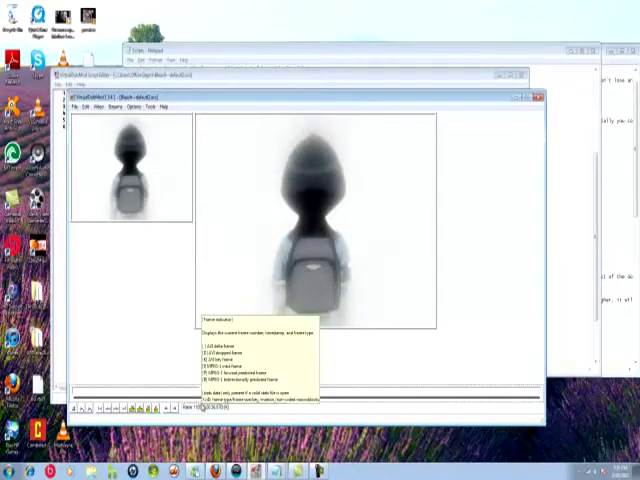
pyautogui.click(419, 48)
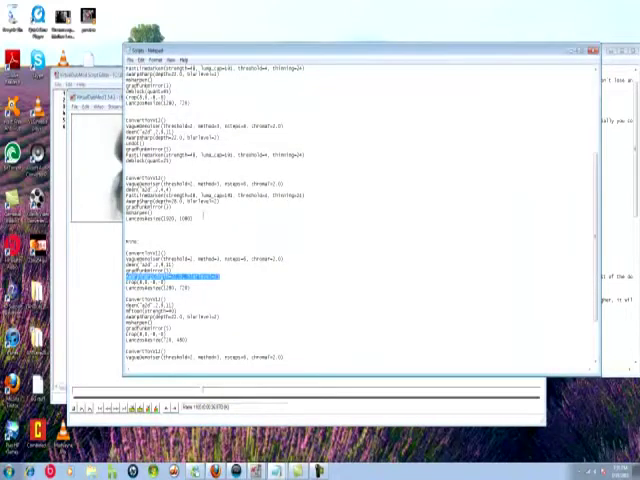
pyautogui.scroll(-1, 233, 318)
pyautogui.scroll(-3, 233, 318)
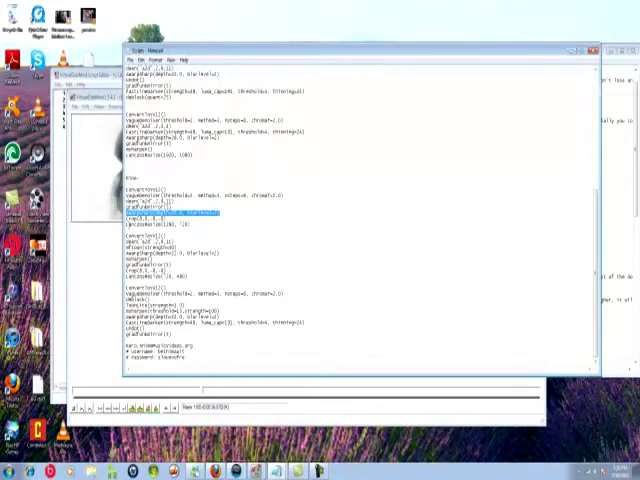
pyautogui.click(128, 369)
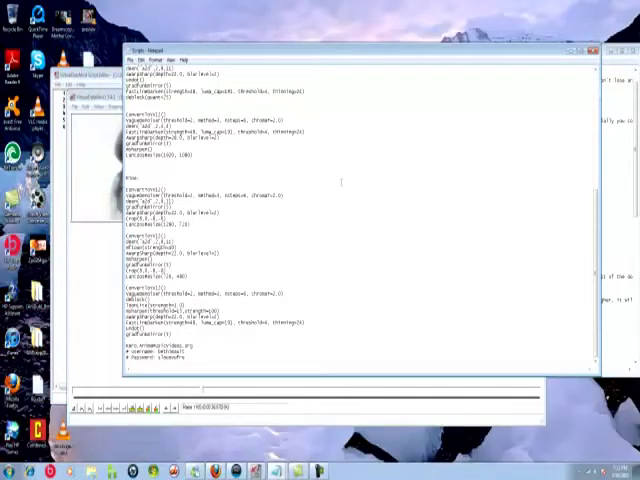
pyautogui.scroll(7, 413, 266)
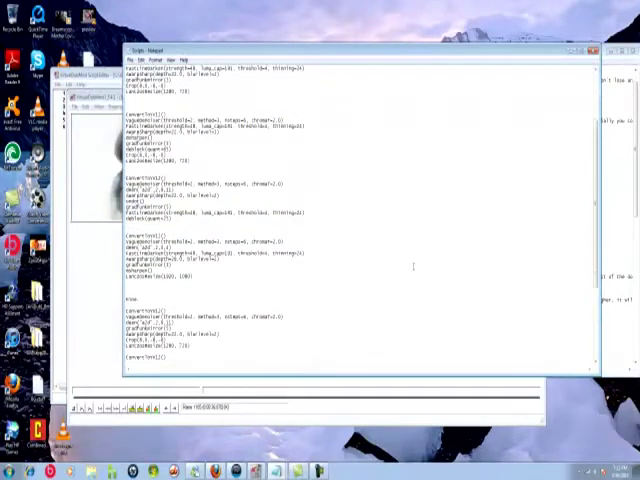
pyautogui.scroll(-6, 412, 270)
pyautogui.scroll(-1, 300, 310)
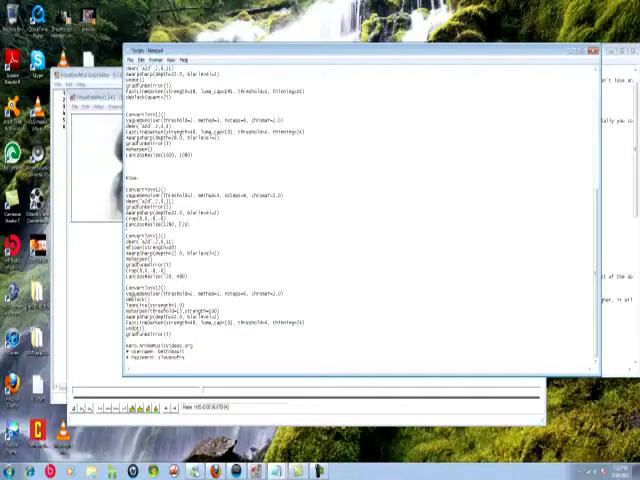
# Select LanczosResize on the resize line, then minimize both Notepad windows to reveal the preview.
pyautogui.moveTo(126, 224); pyautogui.dragTo(160, 224)
pyautogui.hotkey('alt', 'Tab')
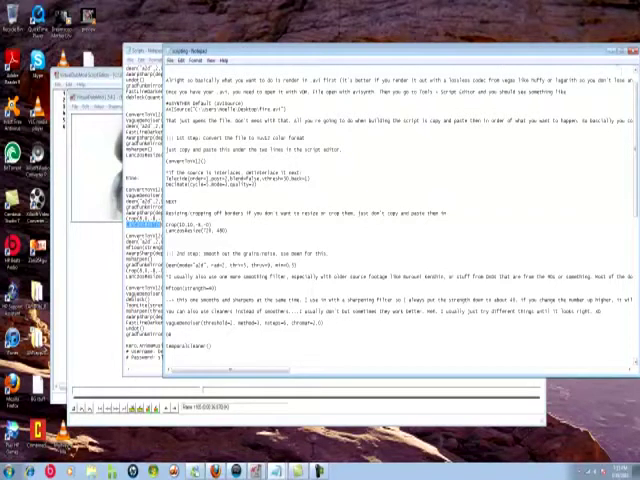
pyautogui.click(615, 52)
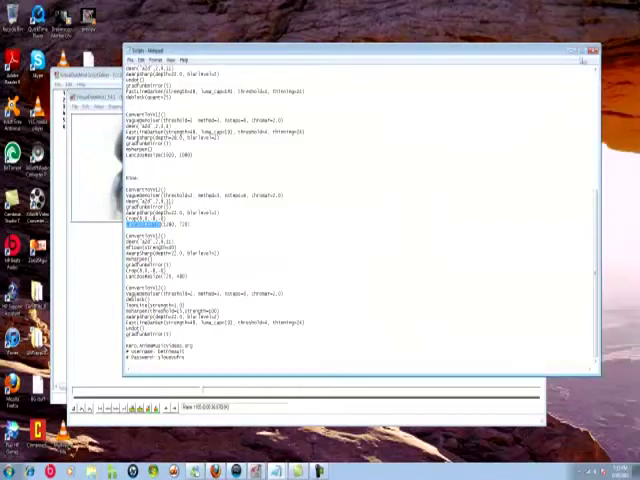
pyautogui.click(571, 51)
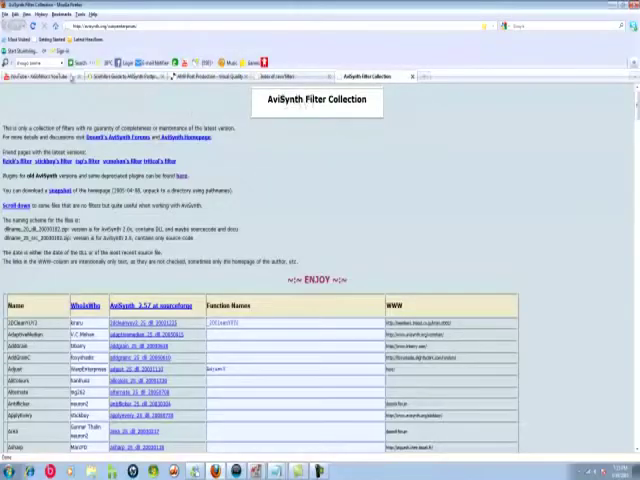
# On YouTube, go from your own channel to another user's channel and view its favorites.
pyautogui.click(40, 76)
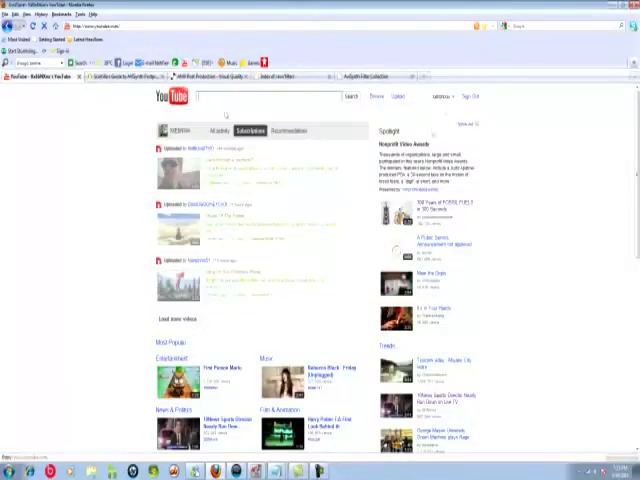
pyautogui.click(440, 97)
pyautogui.click(413, 109)
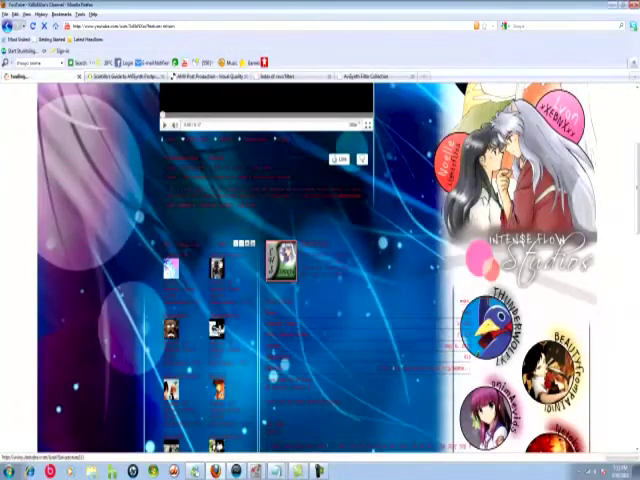
pyautogui.click(264, 207)
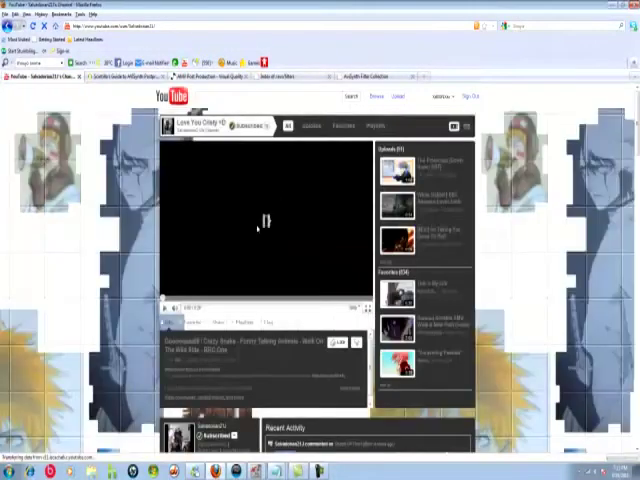
pyautogui.click(386, 387)
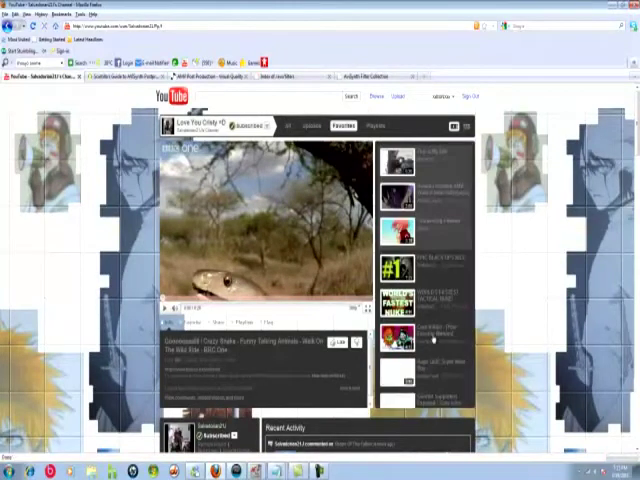
pyautogui.scroll(-1, 433, 340)
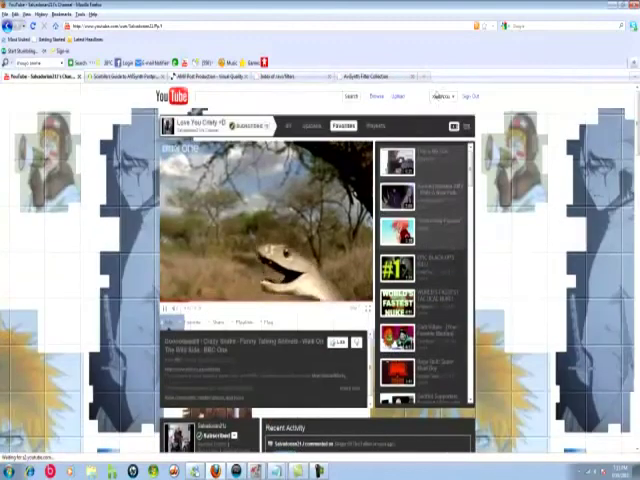
# Load a different channel's uploads and open '[PJ's Collab] I Wonder Why Im Scared' in a new tab.
pyautogui.click(442, 97)
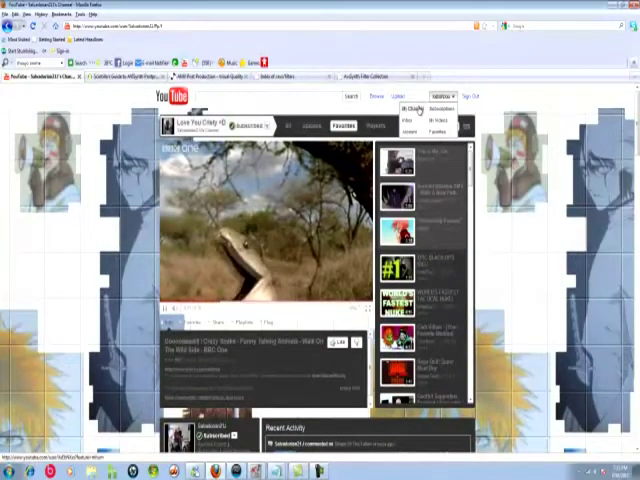
pyautogui.click(418, 108)
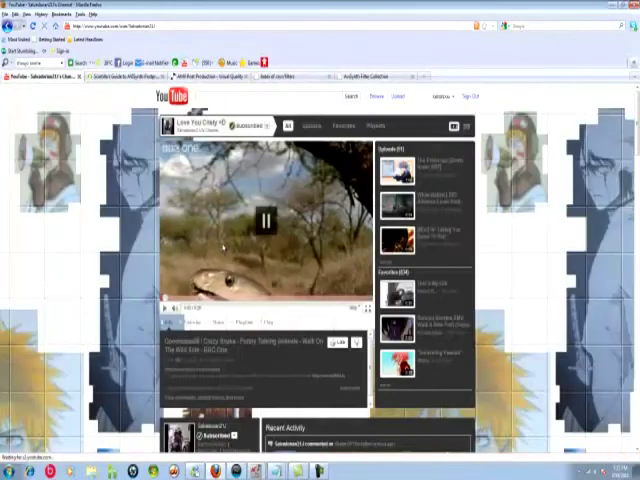
pyautogui.click(311, 125)
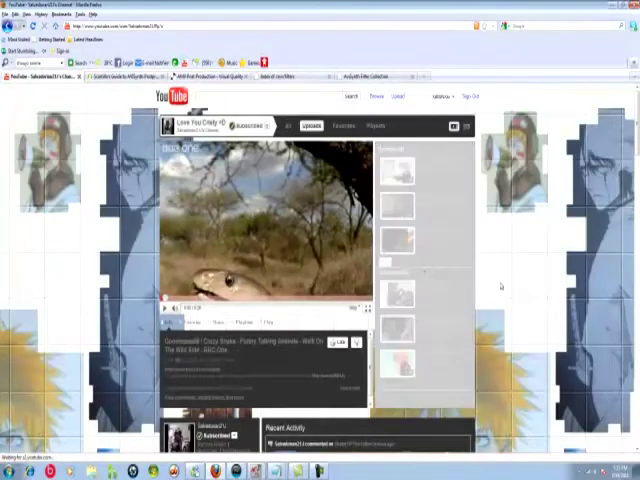
pyautogui.scroll(-2, 462, 290)
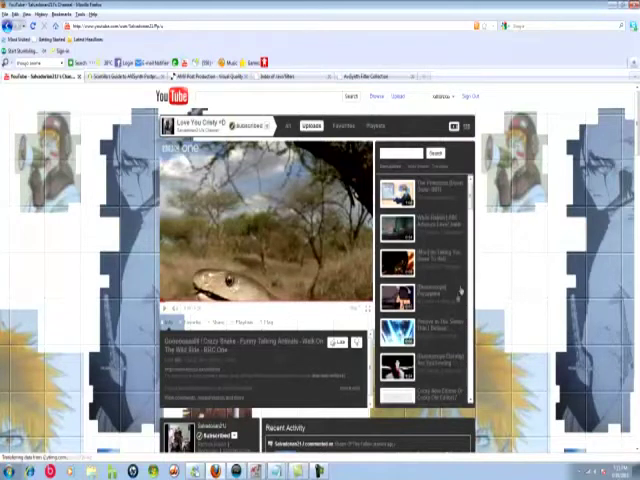
pyautogui.scroll(-2, 450, 302)
pyautogui.scroll(-1, 447, 308)
pyautogui.scroll(-1, 447, 306)
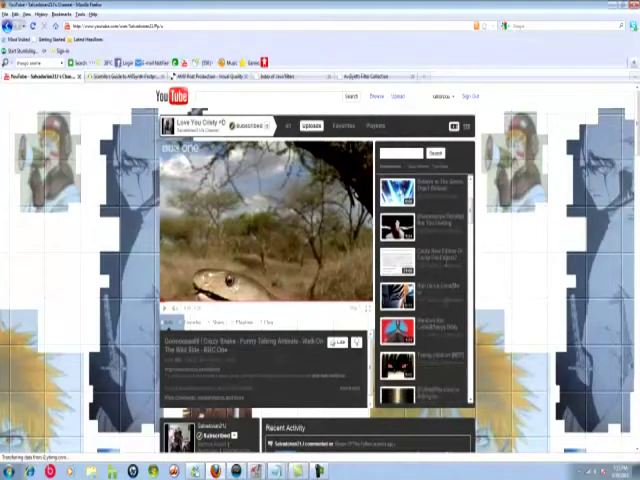
pyautogui.scroll(-1, 447, 305)
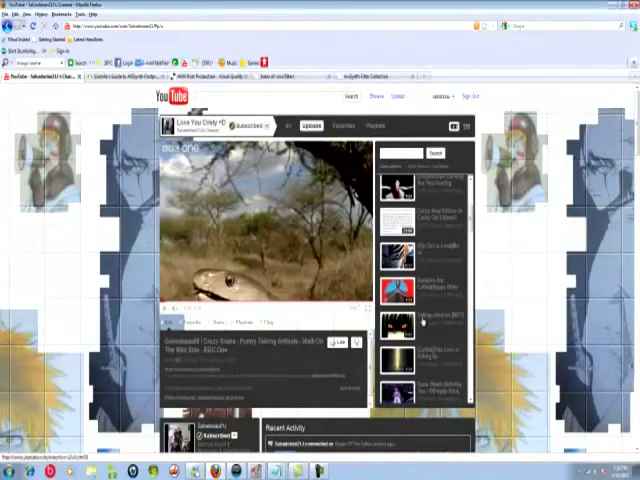
pyautogui.scroll(-4, 423, 320)
pyautogui.scroll(-2, 423, 320)
pyautogui.scroll(-2, 423, 320)
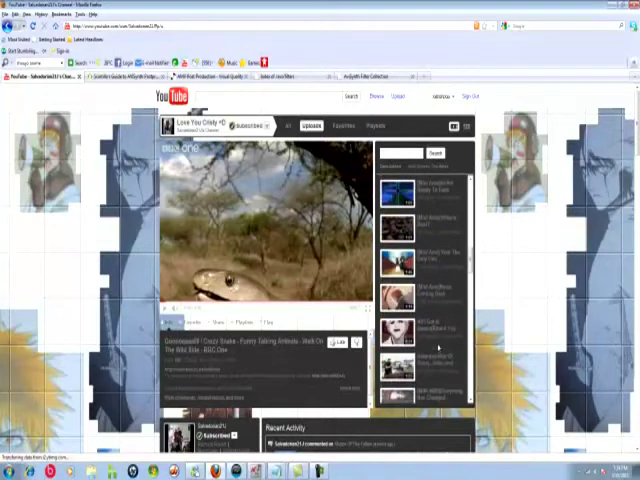
pyautogui.scroll(-1, 423, 320)
pyautogui.scroll(-2, 437, 347)
pyautogui.scroll(-2, 437, 347)
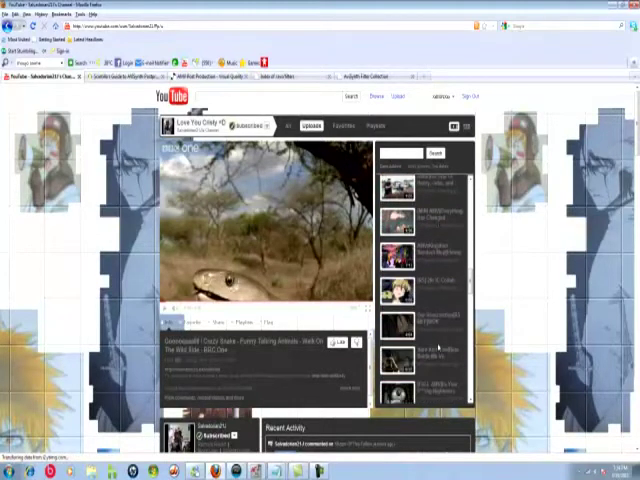
pyautogui.scroll(-2, 437, 347)
pyautogui.scroll(-2, 437, 347)
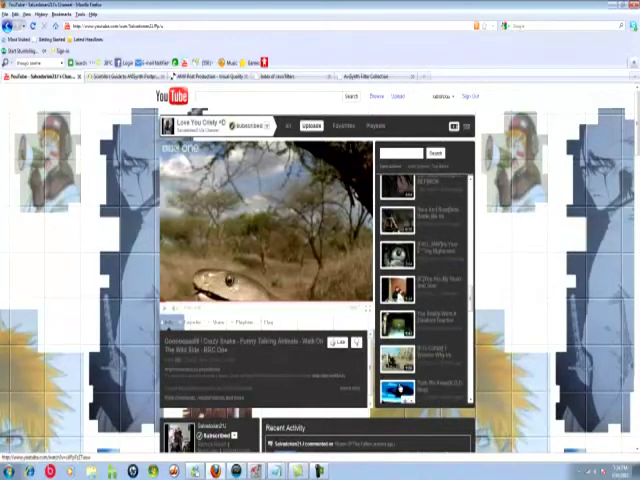
pyautogui.middleClick(437, 350)
pyautogui.click(123, 77)
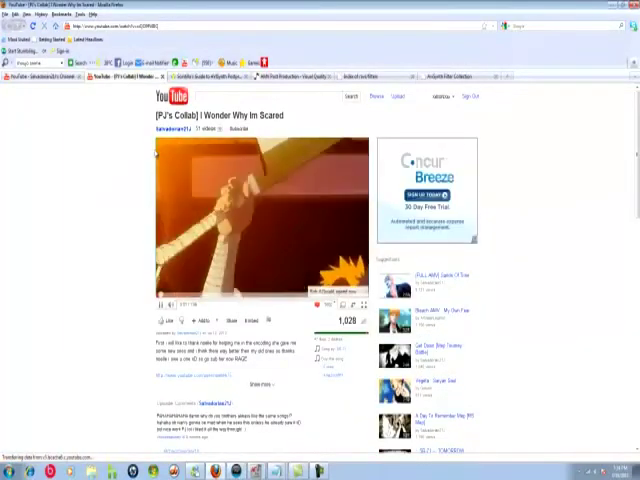
# Pause the video, view Salvadorian21's channel, close Firefox, and return to the script editor.
pyautogui.click(165, 231)
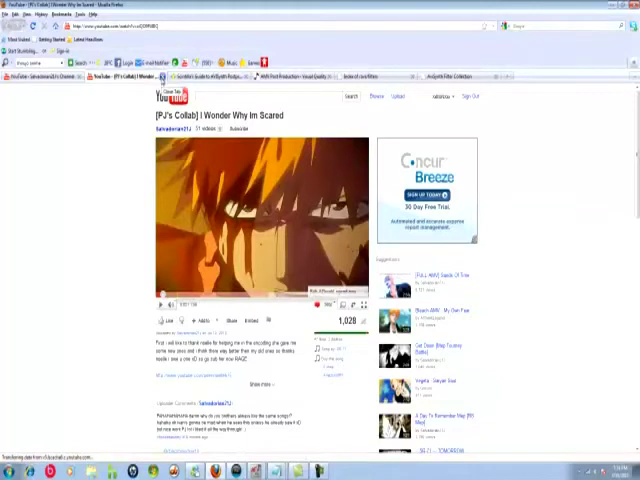
pyautogui.click(60, 78)
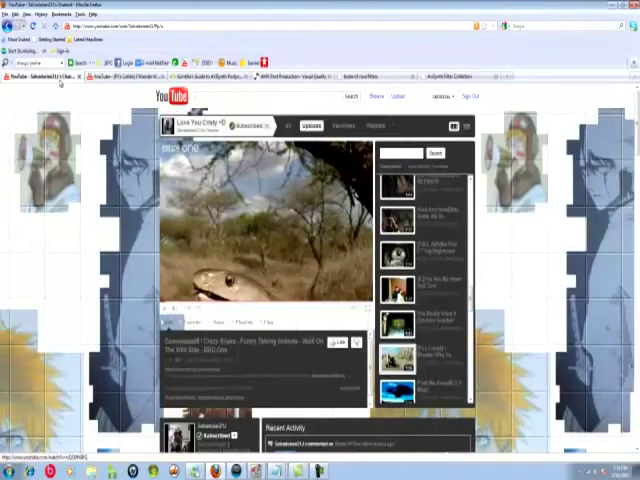
pyautogui.click(606, 4)
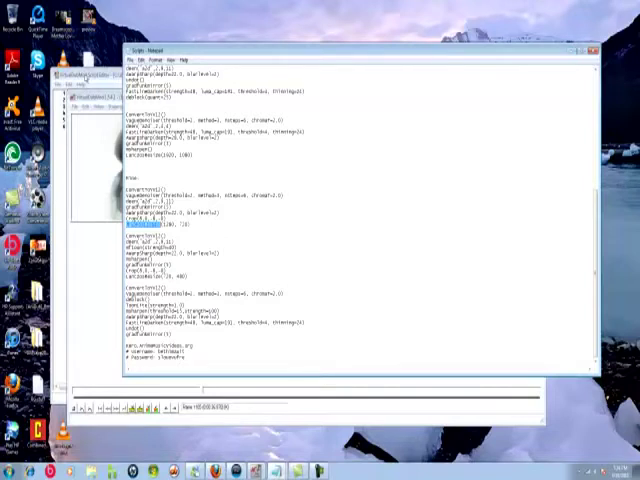
pyautogui.click(90, 75)
# Copy the FastLineDarken line from the Notepad filter notes.
pyautogui.click(58, 84)
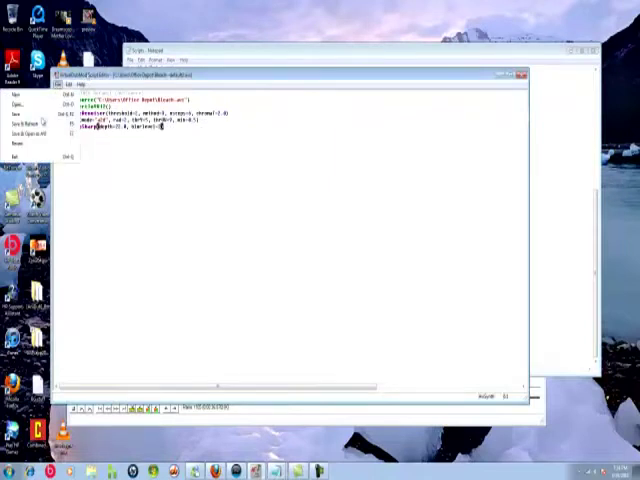
pyautogui.press('Escape')
pyautogui.click(268, 47)
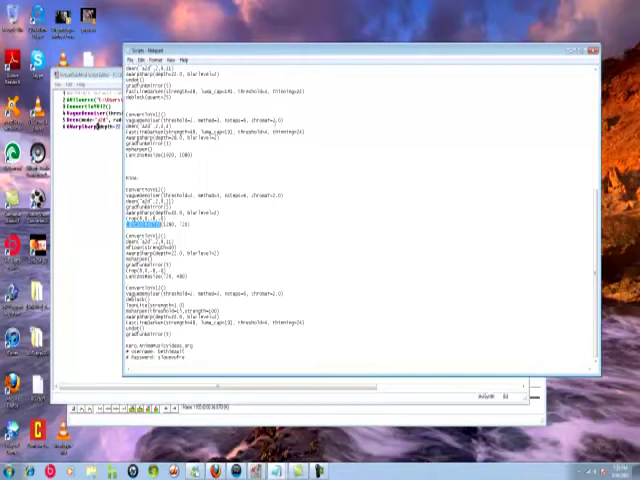
pyautogui.moveTo(304, 131); pyautogui.dragTo(126, 131)
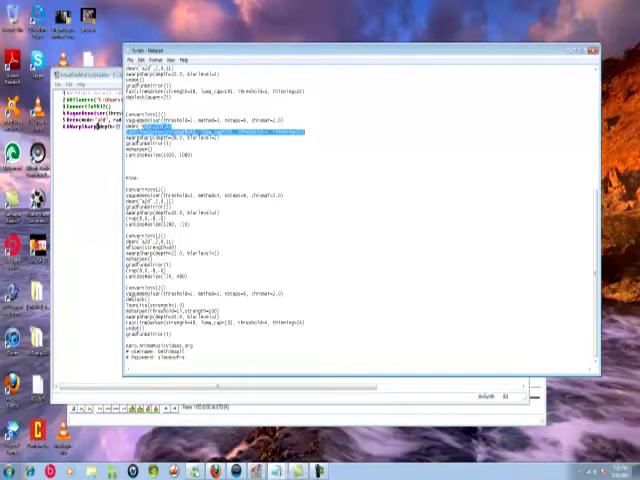
pyautogui.rightClick(140, 133)
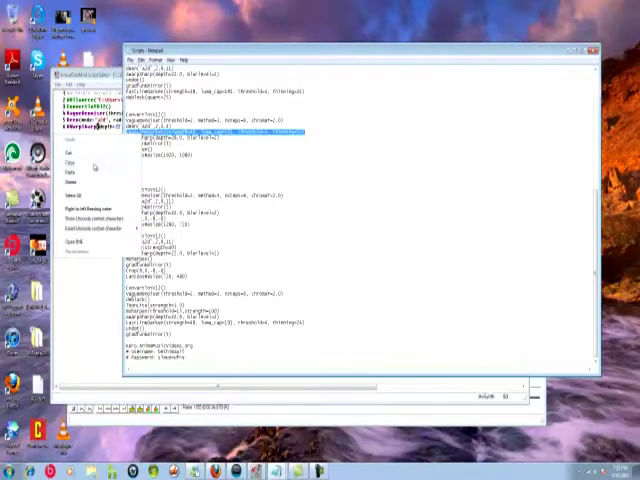
pyautogui.click(96, 163)
# Paste FastLineDarken as a new line 7 in the AviSynth script and save.
pyautogui.hotkey('alt', 'Tab')
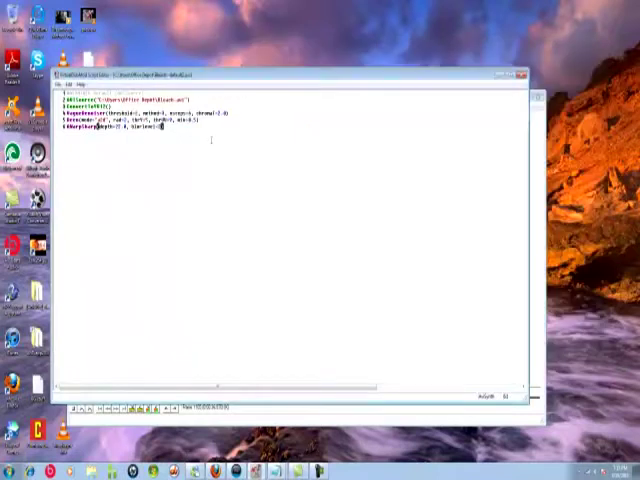
pyautogui.press('Return')
pyautogui.rightClick(169, 167)
pyautogui.click(180, 211)
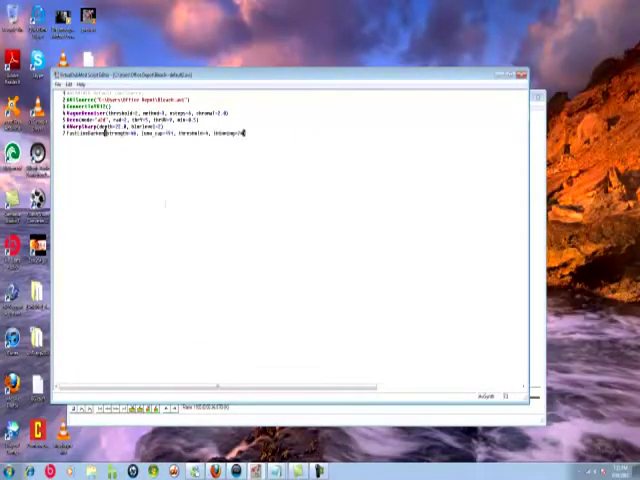
pyautogui.click(58, 84)
pyautogui.press('Escape')
# Preview the line-darkened output and scrub to compare it with the original frames.
pyautogui.press('F5')
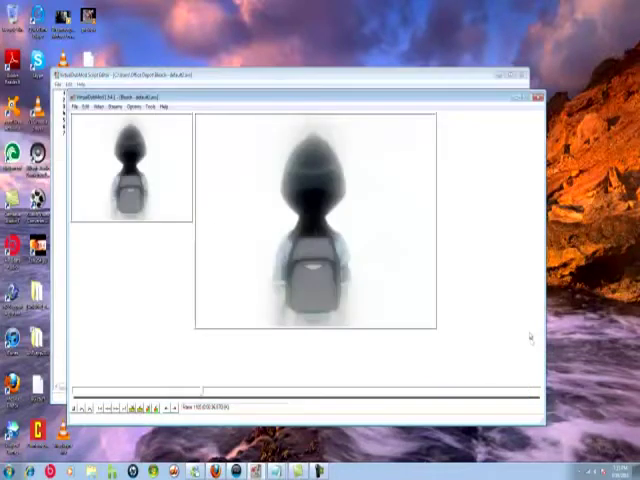
pyautogui.moveTo(202, 393); pyautogui.dragTo(190, 392)
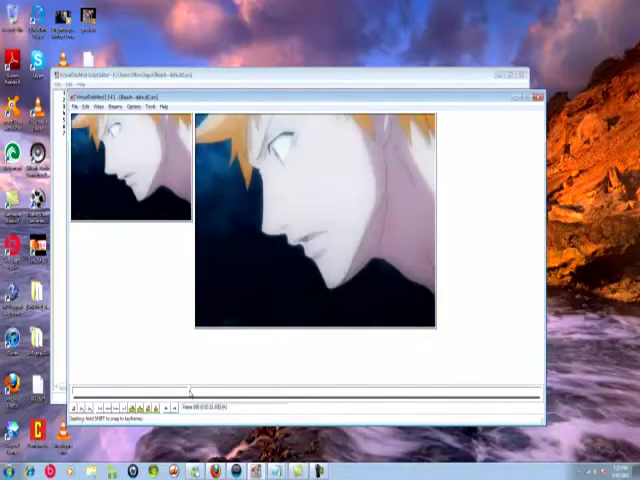
pyautogui.moveTo(190, 392); pyautogui.dragTo(194, 388)
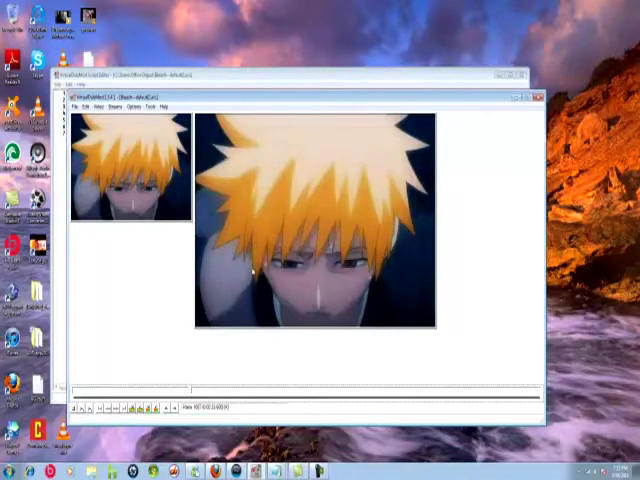
# Delete the FastLineDarken line and preview the clip without line darkening.
pyautogui.click(143, 76)
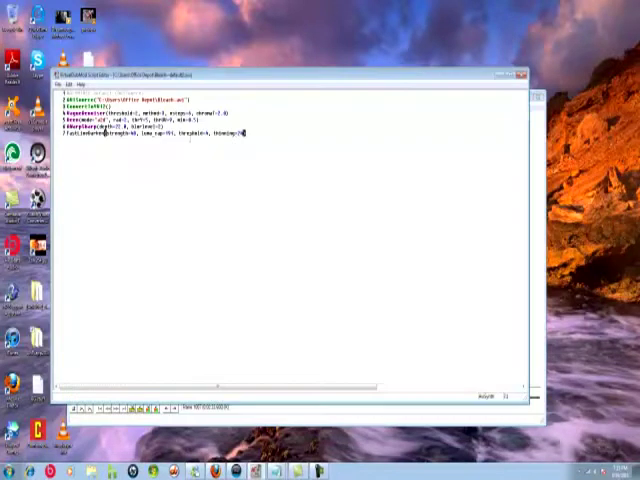
pyautogui.moveTo(247, 133); pyautogui.dragTo(64, 133)
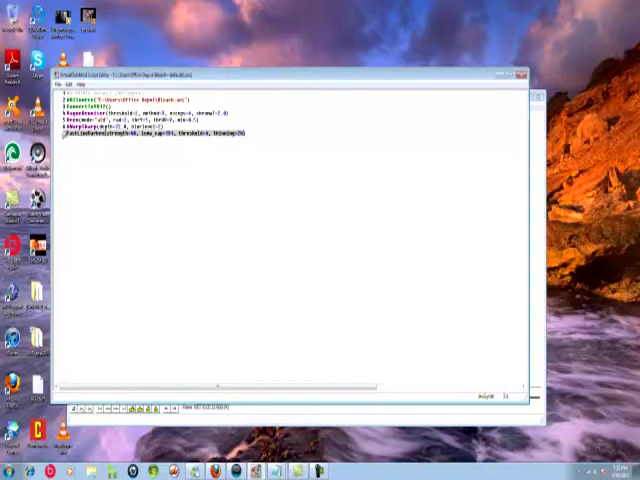
pyautogui.press('Delete')
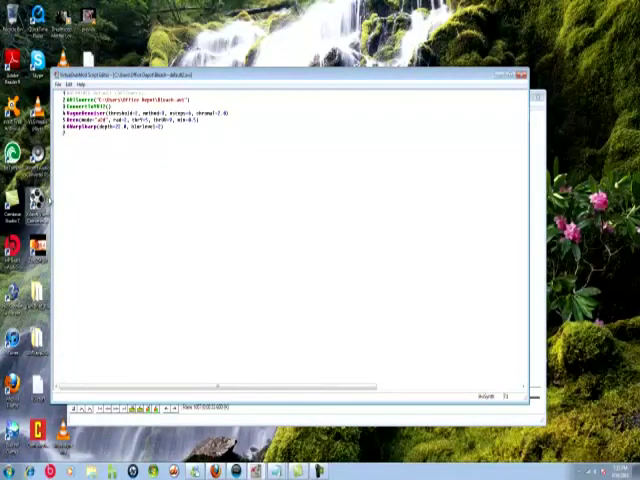
pyautogui.press('F5')
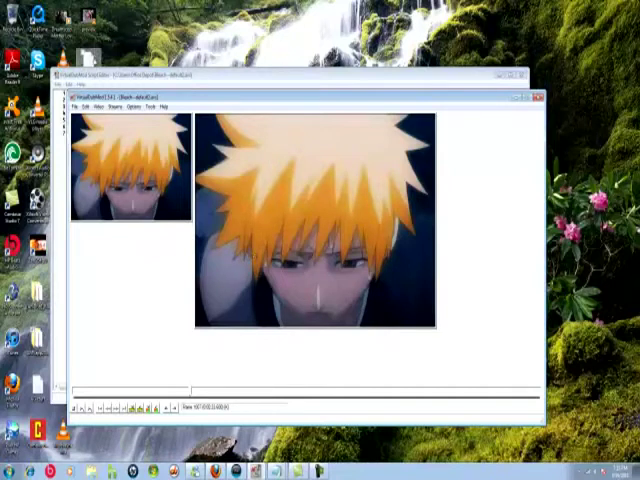
# Paste FastLineDarken back as line 7, refresh the preview, and erase its strength value.
pyautogui.hotkey('alt', 'Tab')
pyautogui.rightClick(84, 134)
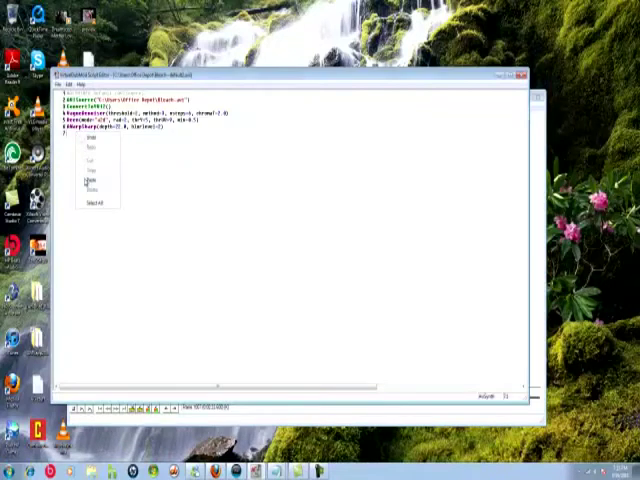
pyautogui.click(90, 180)
pyautogui.click(57, 84)
pyautogui.click(30, 128)
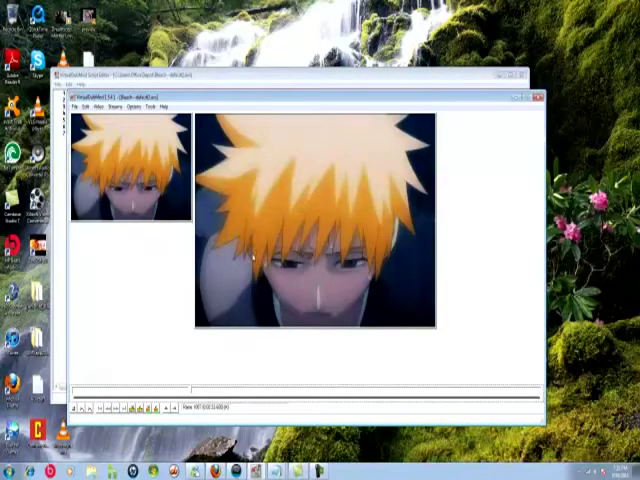
pyautogui.click(160, 77)
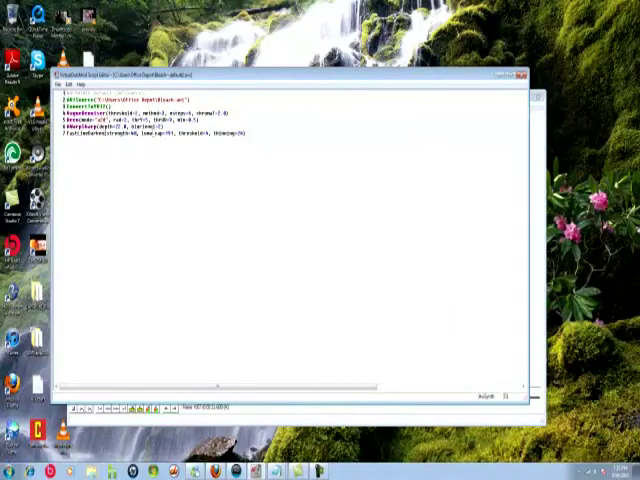
pyautogui.press('BackSpace')
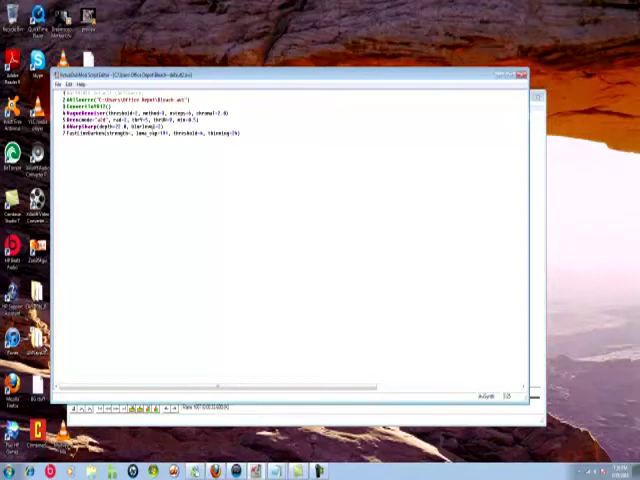
pyautogui.write('16')
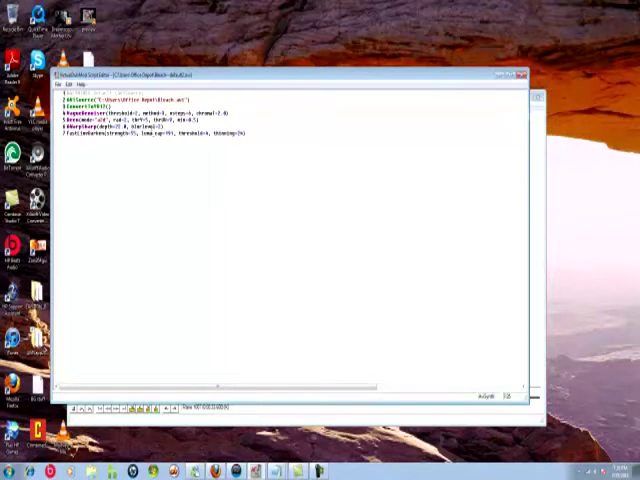
# Save and refresh the preview with the new FastLineDarken strength value.
pyautogui.press('F5')
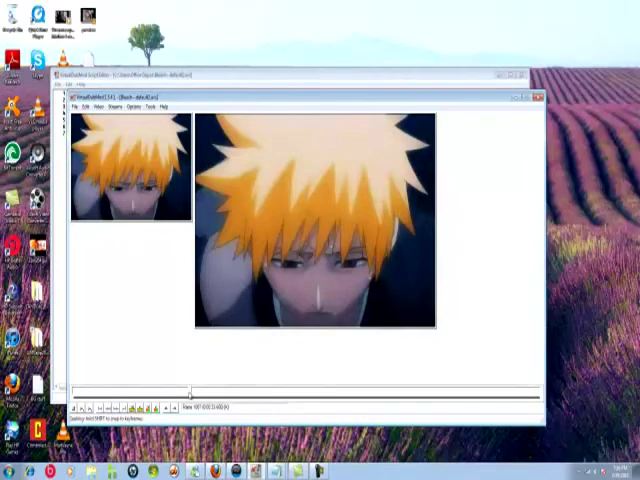
# Scrub through several scenes of the filtered clip to the close-up face frame.
pyautogui.moveTo(190, 392); pyautogui.dragTo(176, 392)
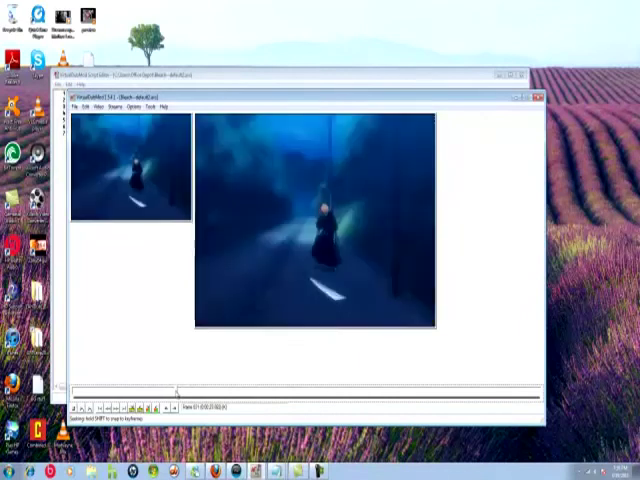
pyautogui.moveTo(176, 392)
pyautogui.mouseDown()
pyautogui.moveTo(184, 393)
pyautogui.moveTo(150, 397)
pyautogui.mouseUp()
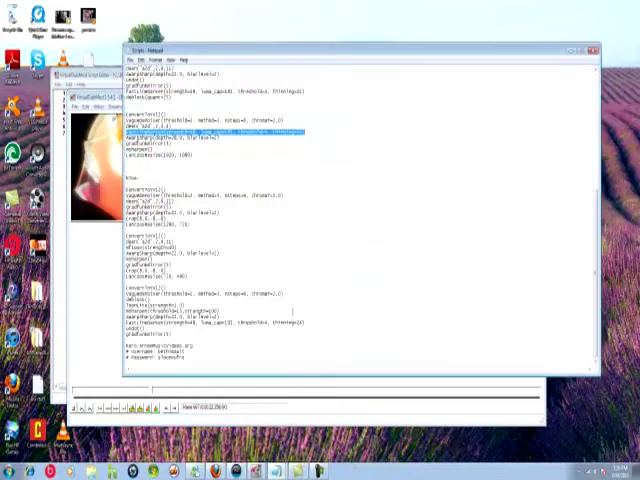
# Copy the word LSFmod from the Notepad notes and move the notes aside.
pyautogui.doubleClick(136, 329)
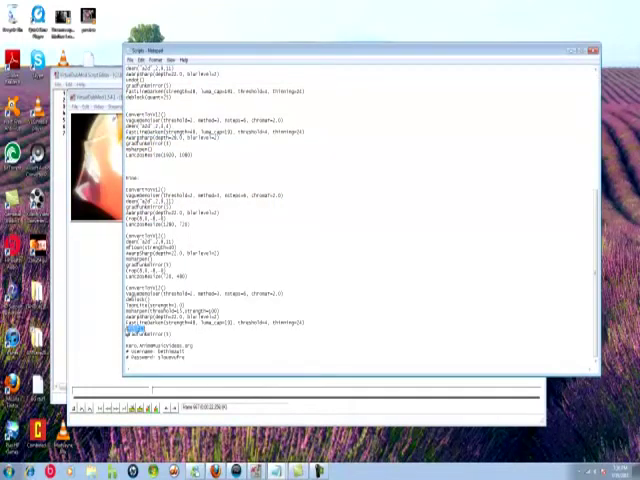
pyautogui.rightClick(134, 329)
pyautogui.click(100, 355)
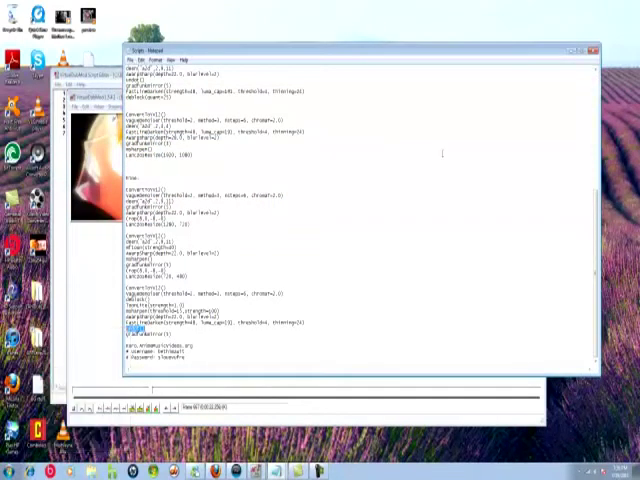
pyautogui.click(568, 52)
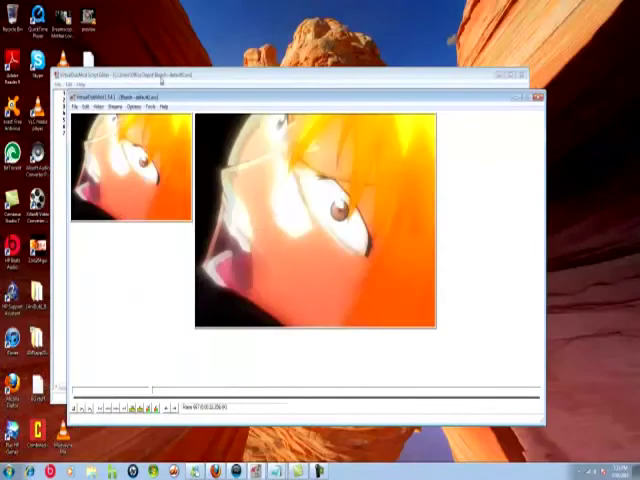
# Paste LSFmod as a new line 8 after FastLineDarken and save the script.
pyautogui.click(161, 80)
pyautogui.click(280, 133)
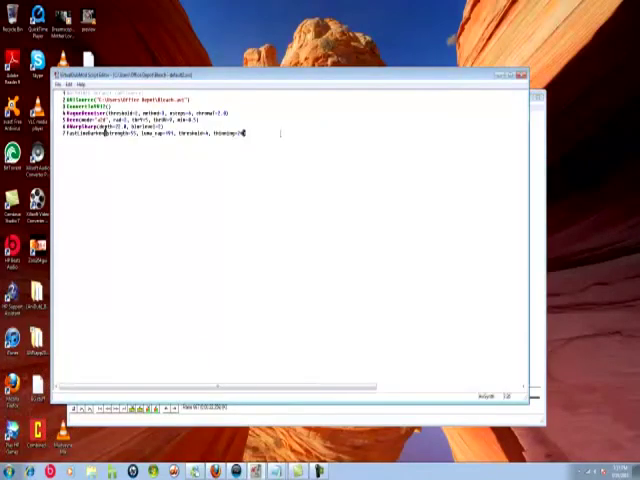
pyautogui.press('Return')
pyautogui.rightClick(147, 158)
pyautogui.click(160, 207)
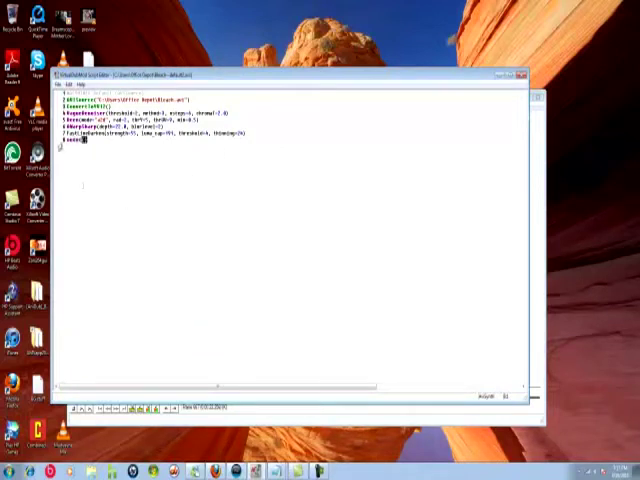
pyautogui.click(59, 84)
pyautogui.click(20, 114)
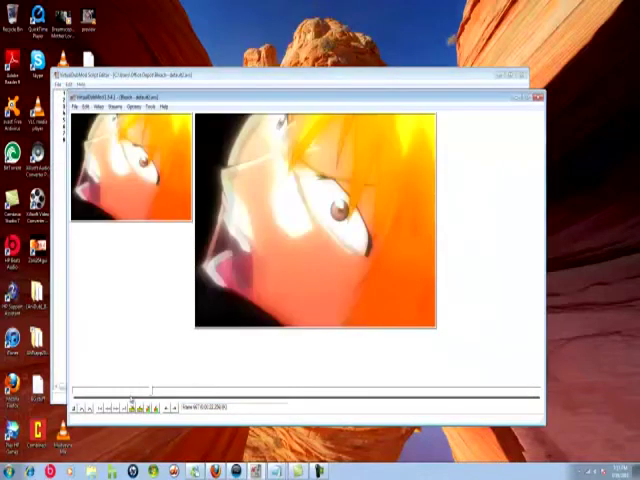
# Jump the preview to another frame, then copy 'deblock' from the Notepad script notes.
pyautogui.moveTo(150, 391); pyautogui.dragTo(150, 391)
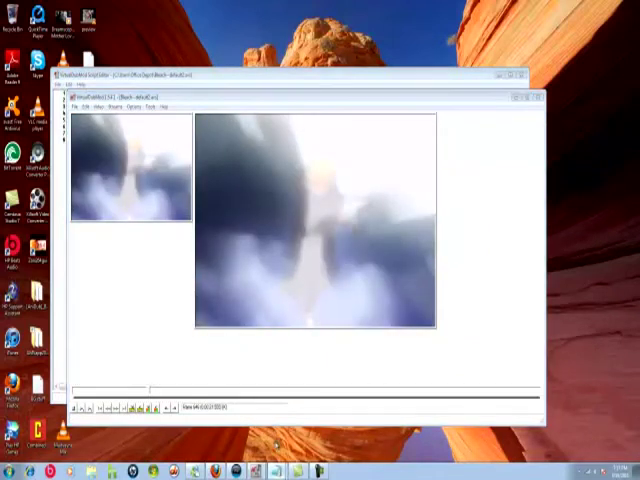
pyautogui.click(276, 471)
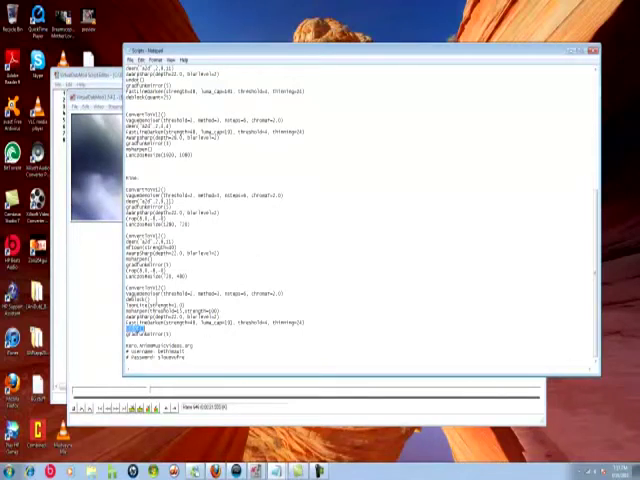
pyautogui.doubleClick(133, 298)
pyautogui.rightClick(140, 300)
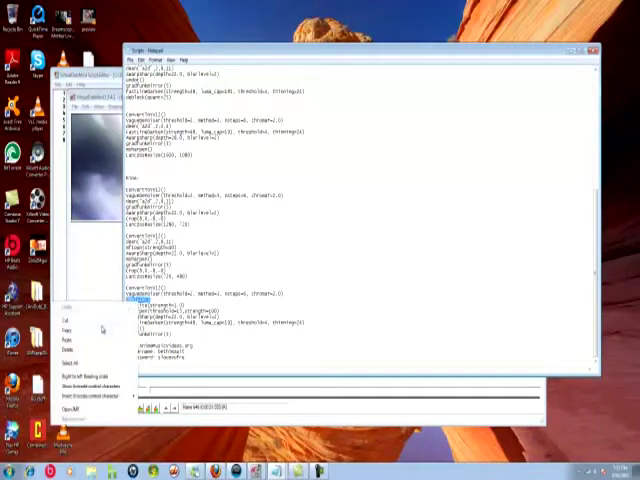
pyautogui.click(101, 329)
# Check the script notes and the second Notepad guide, ending back in the script editor.
pyautogui.click(86, 75)
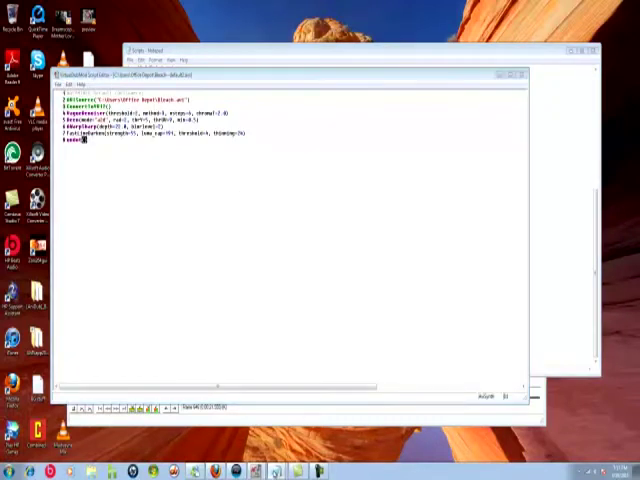
pyautogui.hotkey('alt', 'Tab')
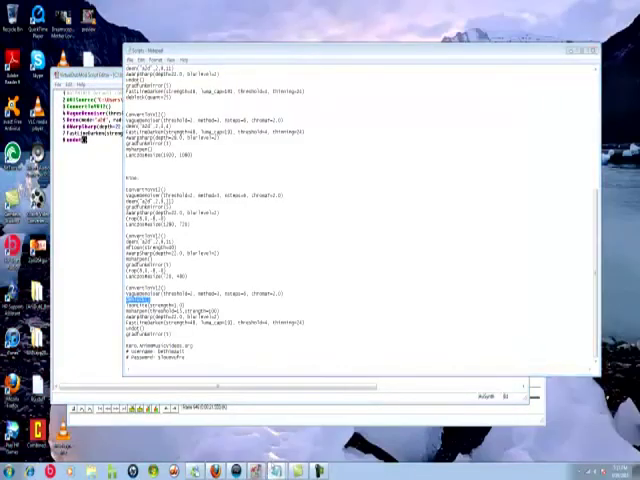
pyautogui.hotkey('alt', 'Tab')
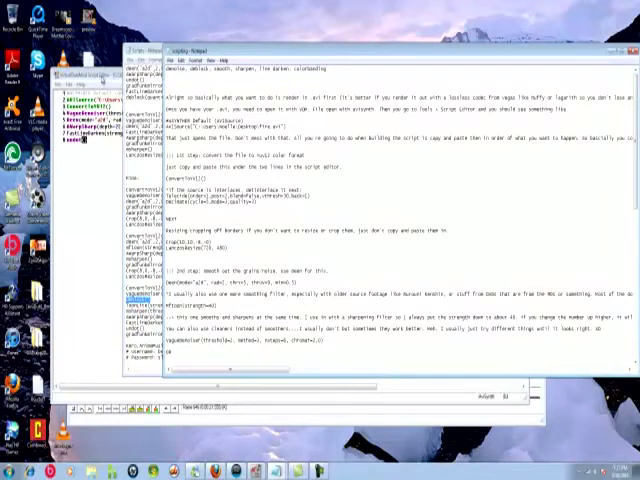
pyautogui.click(102, 80)
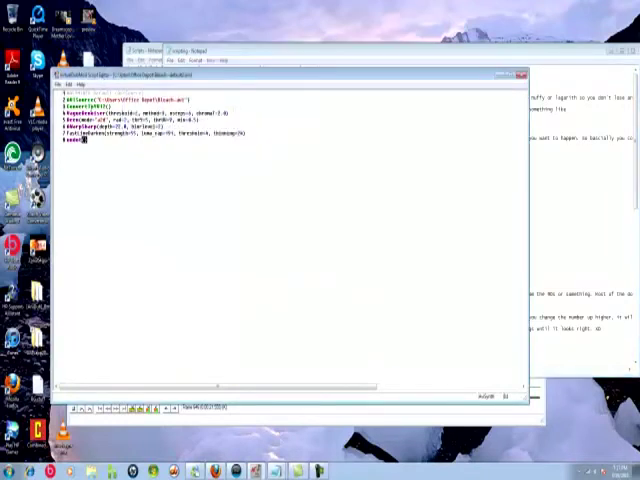
# Paste 'deblock' on a new line after MagicDenoise, then preview at a later frame.
pyautogui.click(239, 113)
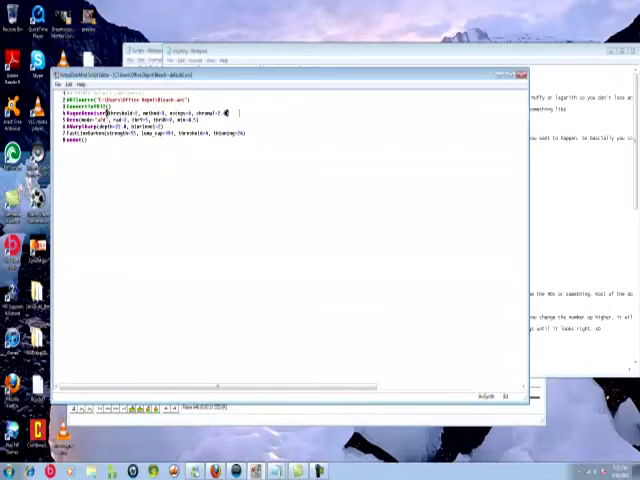
pyautogui.press('Return')
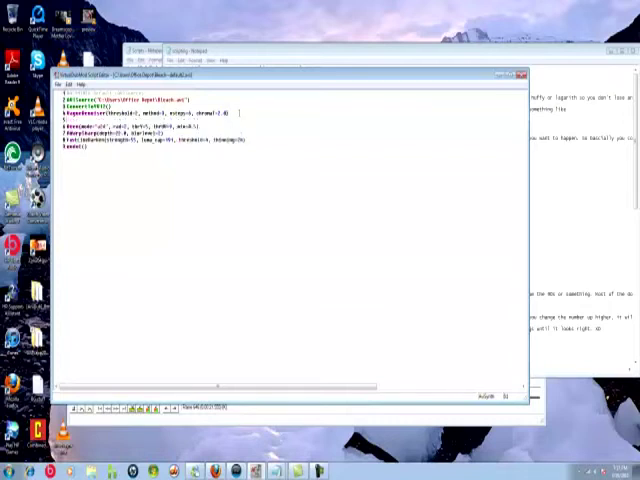
pyautogui.rightClick(198, 124)
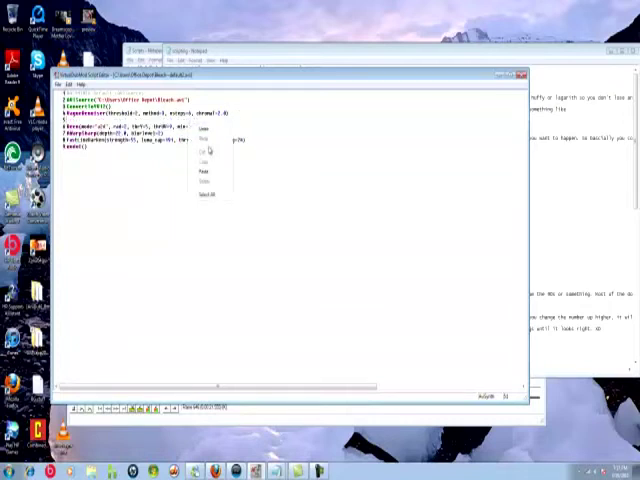
pyautogui.click(204, 171)
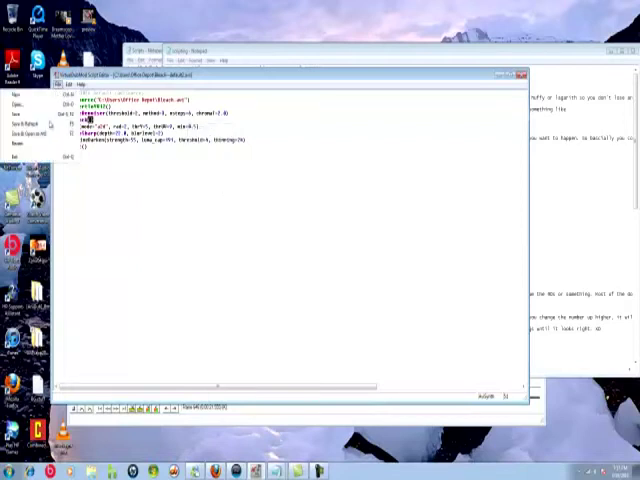
pyautogui.press('F5')
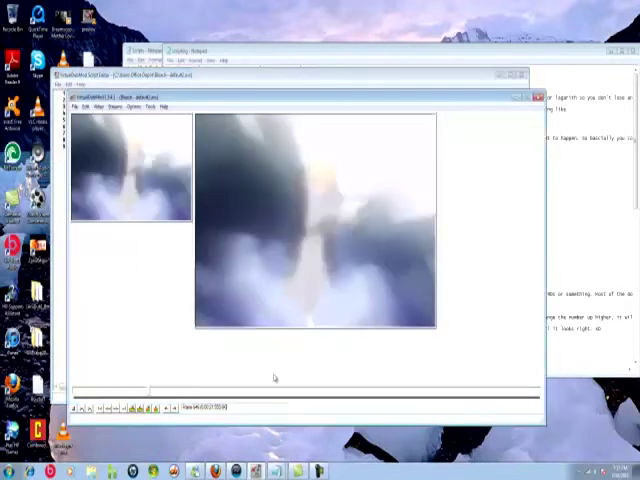
pyautogui.moveTo(148, 393); pyautogui.dragTo(163, 400)
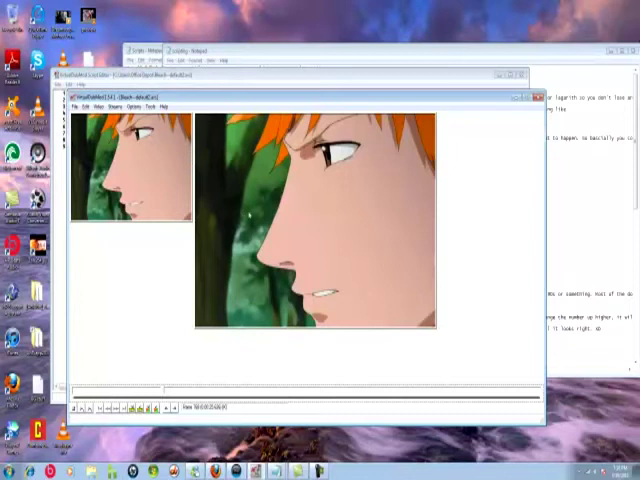
# Compare the panes: filtered at half size and original at 2x, then swap the sizes.
pyautogui.rightClick(223, 208)
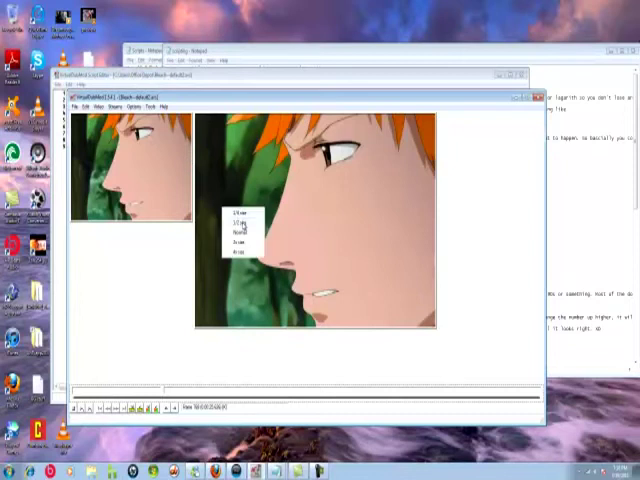
pyautogui.click(240, 223)
pyautogui.rightClick(137, 168)
pyautogui.click(150, 202)
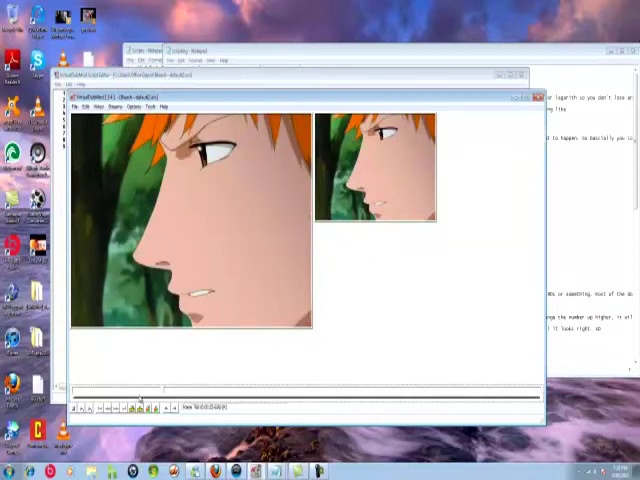
pyautogui.rightClick(172, 248)
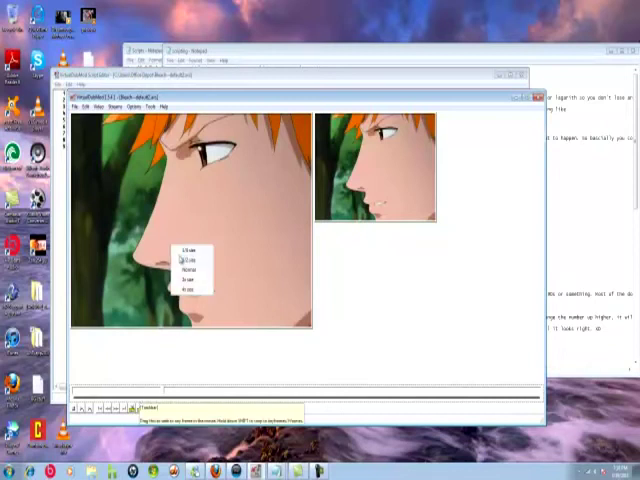
pyautogui.click(182, 259)
pyautogui.rightClick(250, 184)
pyautogui.click(257, 213)
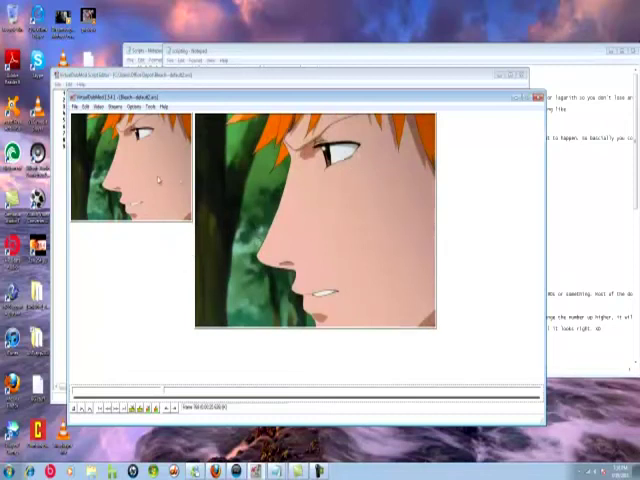
# Swap the pane sizes twice more, ending with the filtered pane enlarged, then close the preview.
pyautogui.rightClick(217, 185)
pyautogui.click(231, 199)
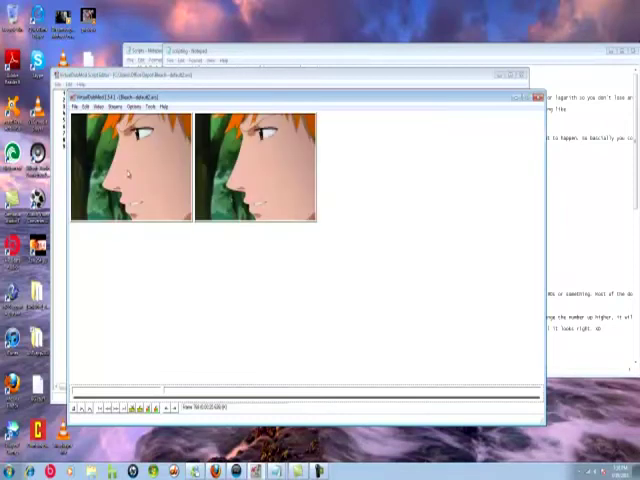
pyautogui.rightClick(137, 172)
pyautogui.click(144, 205)
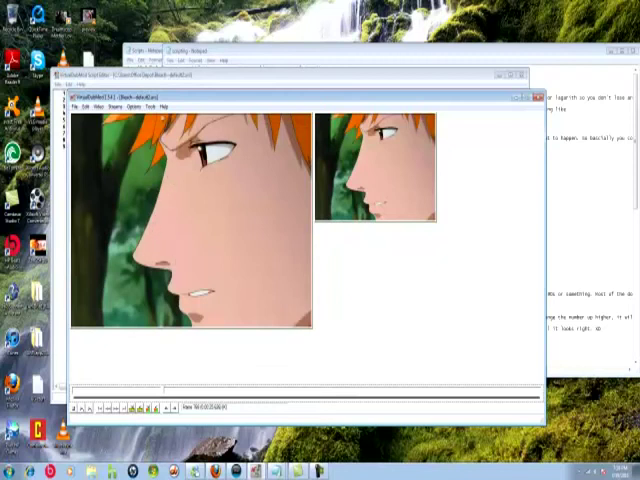
pyautogui.rightClick(153, 179)
pyautogui.click(169, 191)
pyautogui.rightClick(273, 168)
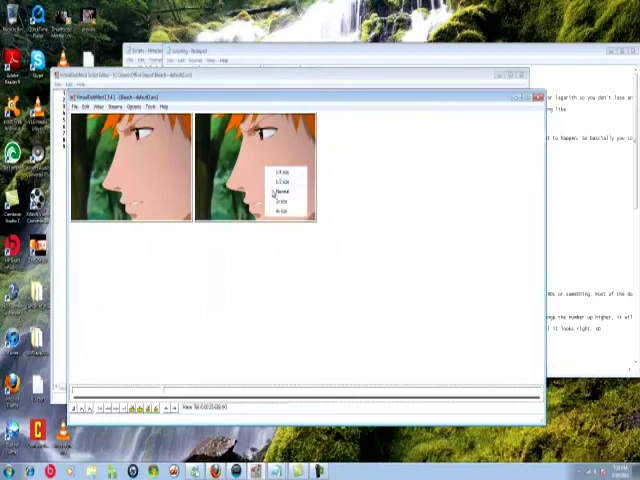
pyautogui.click(281, 191)
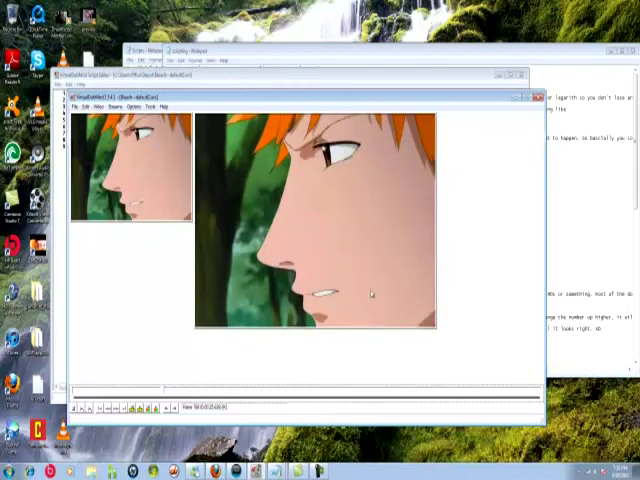
pyautogui.click(507, 78)
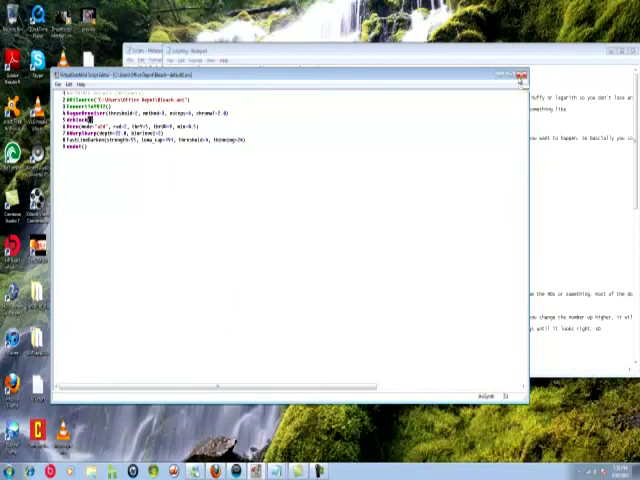
# Close the AviSynth script editor and both Notepad note windows.
pyautogui.click(521, 78)
pyautogui.click(611, 51)
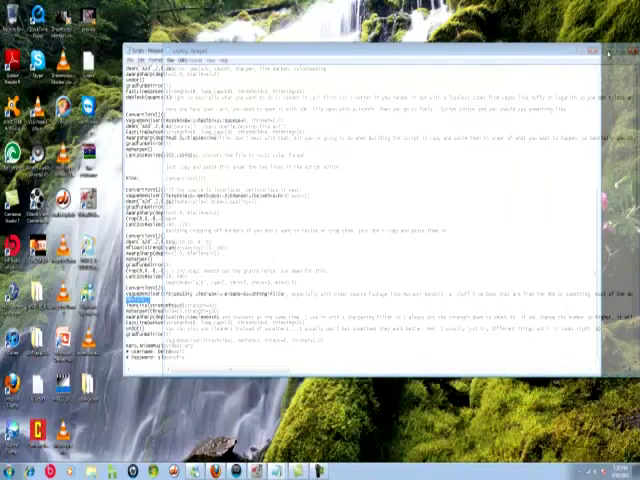
pyautogui.click(572, 52)
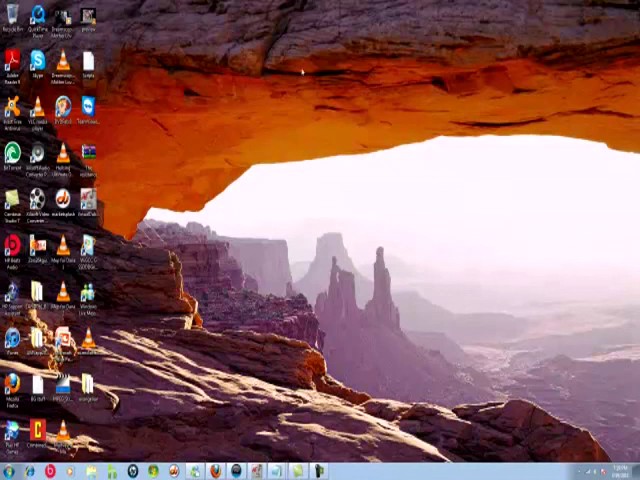
# Move one shortcut icon out of the icon columns to the upper-middle wallpaper.
pyautogui.moveTo(302, 72)
pyautogui.mouseDown()
pyautogui.moveTo(350, 95)
pyautogui.moveTo(341, 87)
pyautogui.mouseUp()
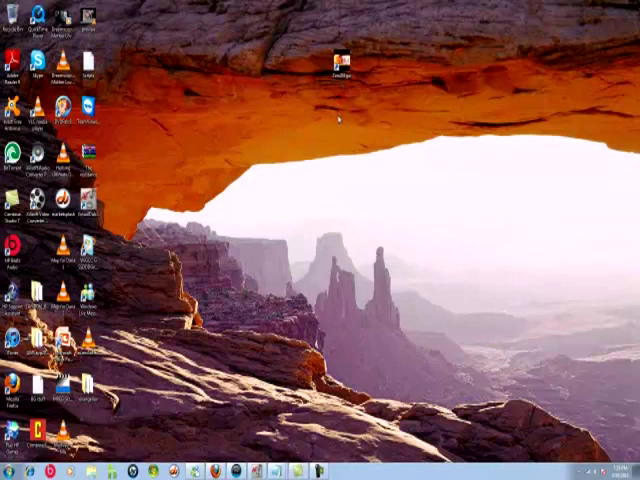